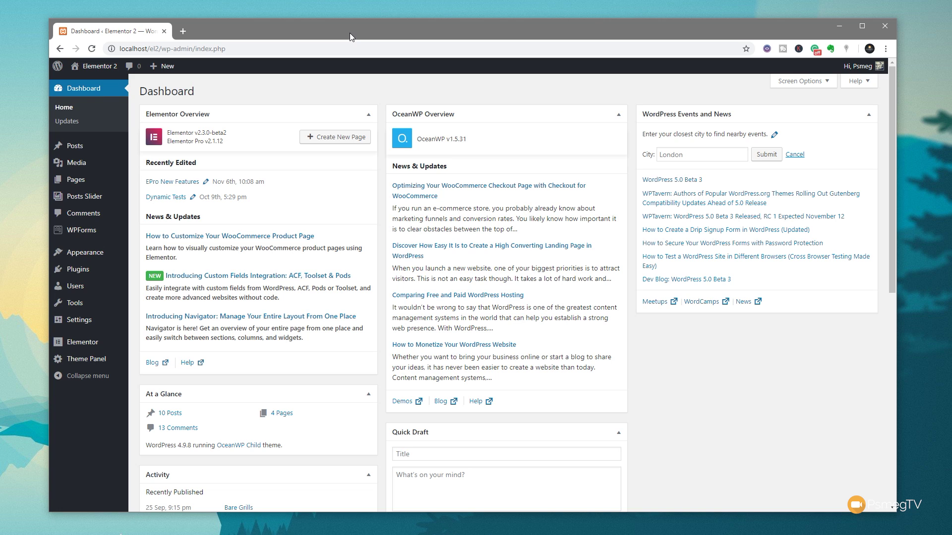
Open the EPro New Features page in the editor via Ctrl+E, then bring up Finder from the main menu.
key(ctrl+e)
key(Return)
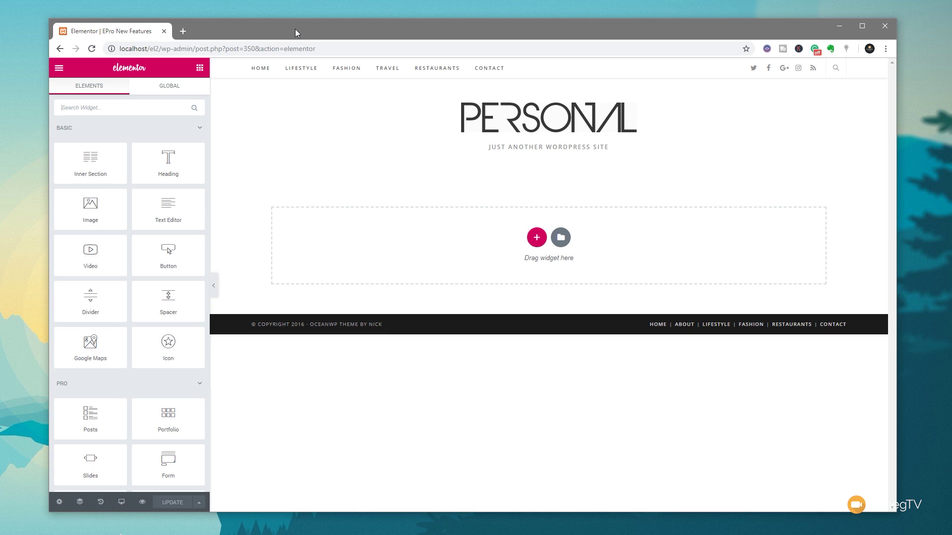
click(58, 70)
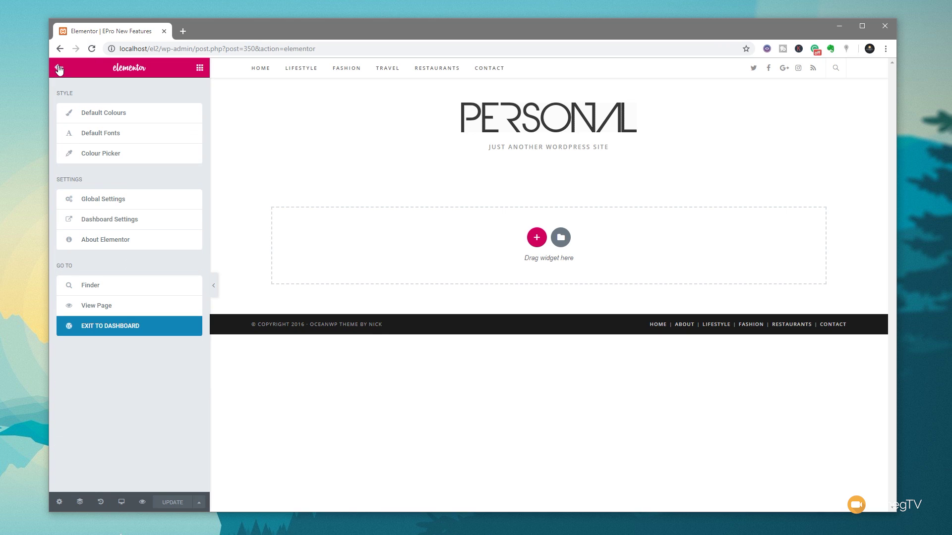
click(89, 292)
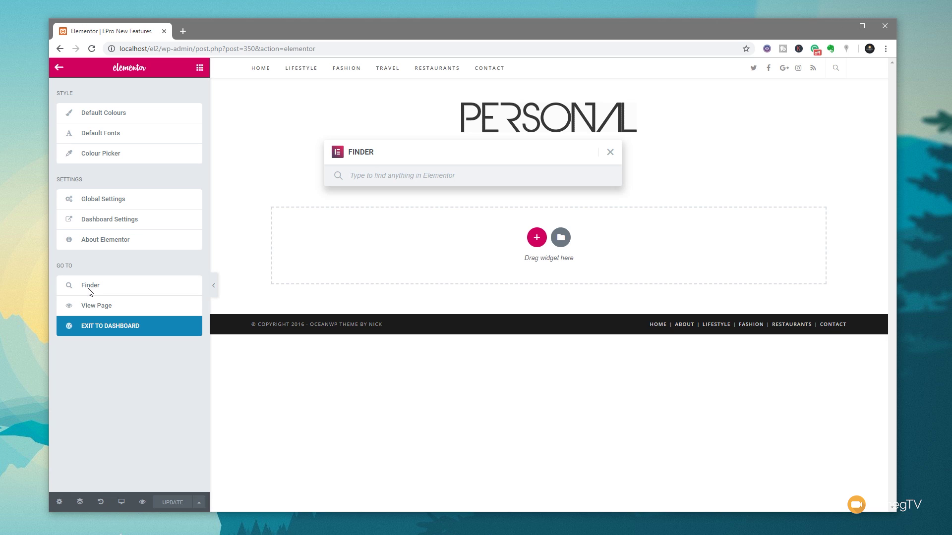
Change the Finder query from 'pos' to 'header'.
text(post)
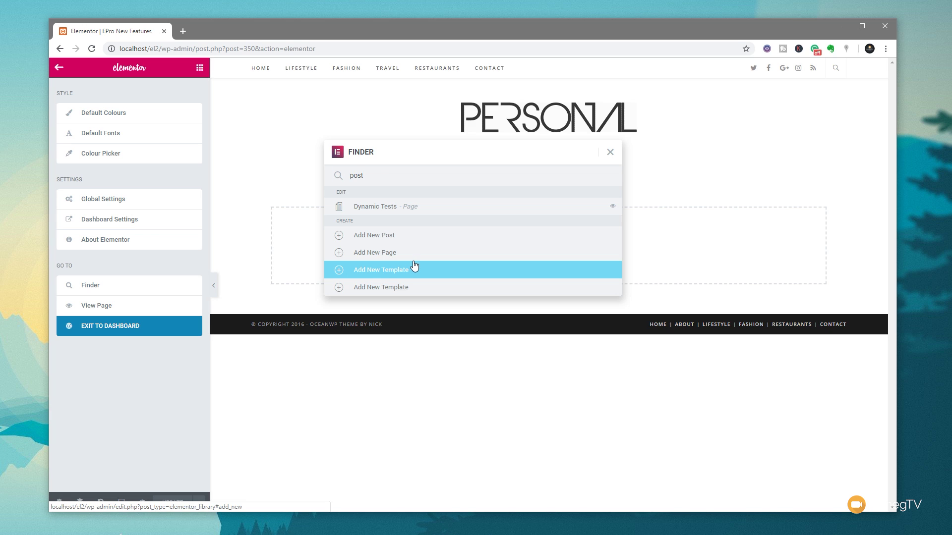
mouse_move(385, 175)
mouse_down()
mouse_move(350, 179)
mouse_move(383, 178)
mouse_up()
key(BackSpace)
key(BackSpace)
key(BackSpace)
key(BackSpace)
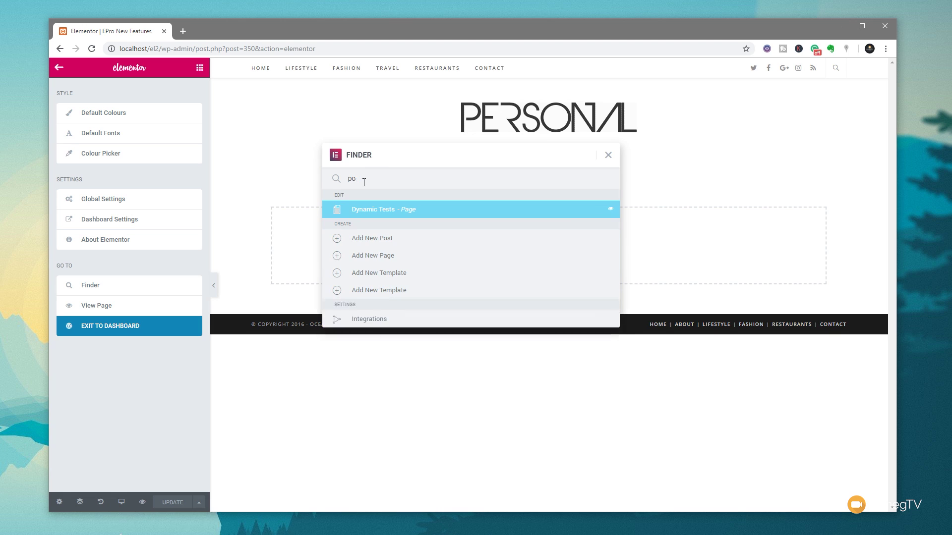
text(header)
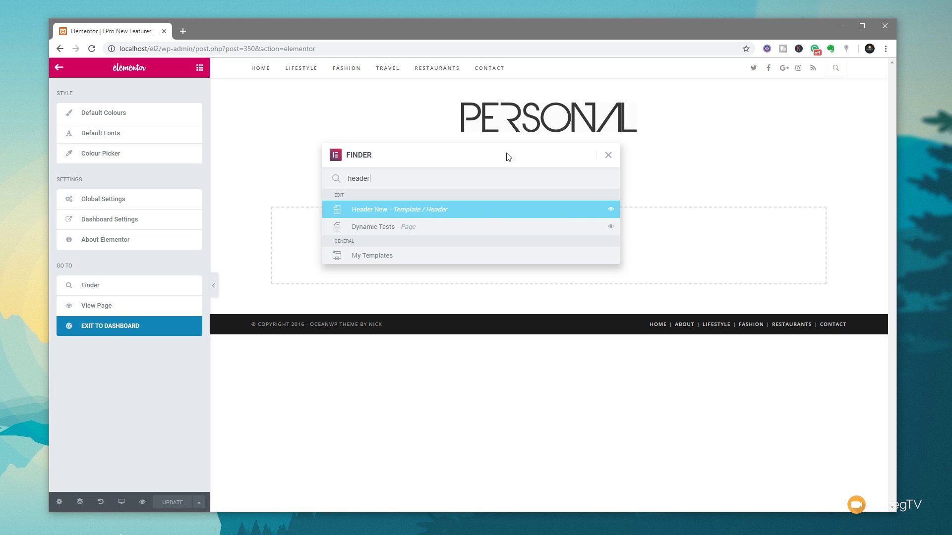
Preview the Header New template in a new tab, then close that preview.
click(610, 210)
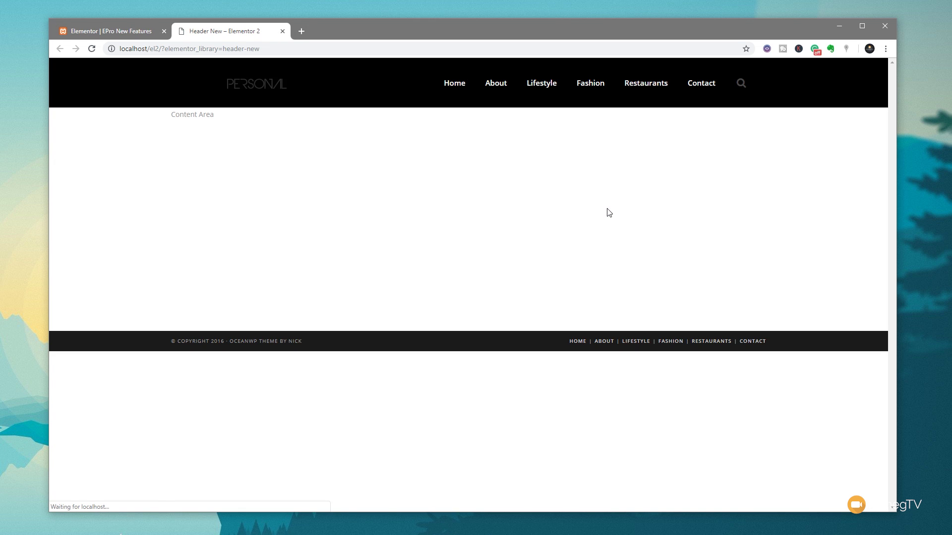
click(282, 30)
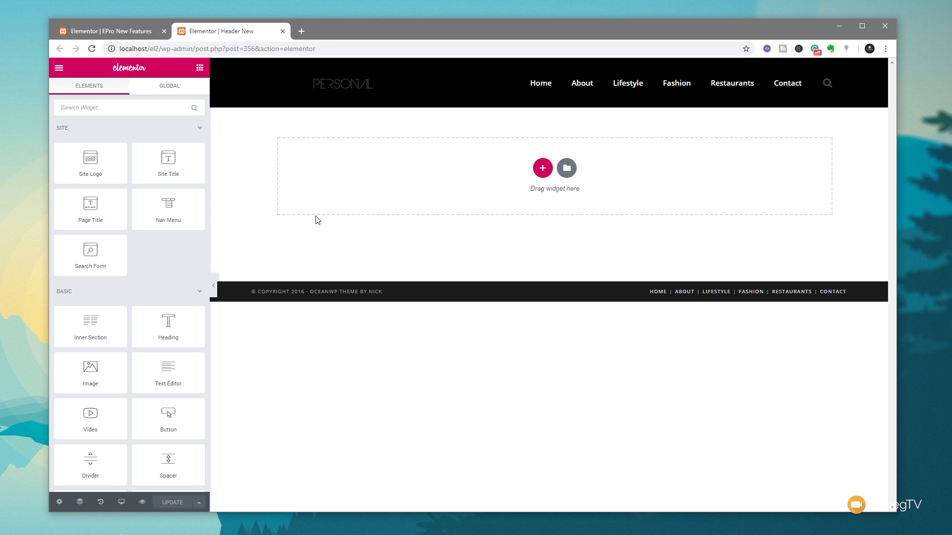
Close the Header New tab, change the Finder query to 'pos', and close the new post tab.
click(284, 32)
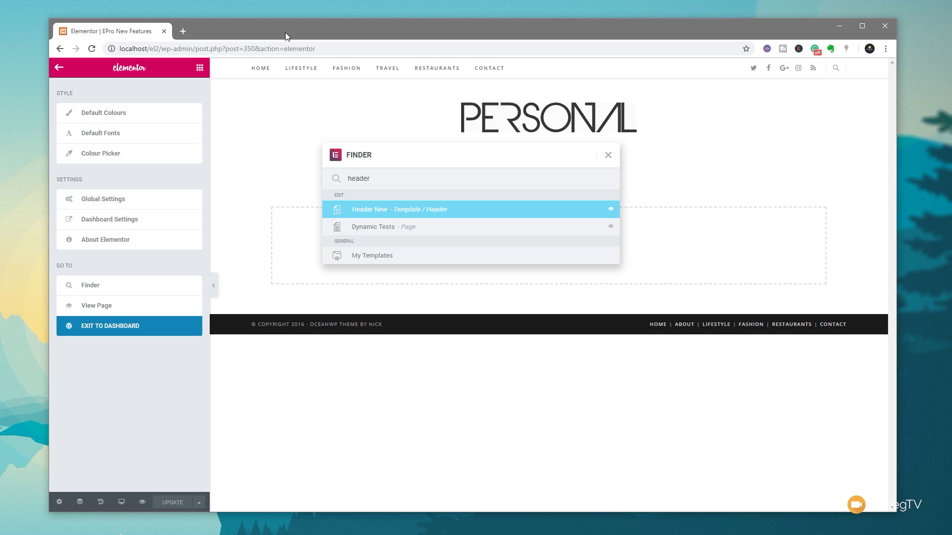
drag(388, 182, 338, 175)
text(pos)
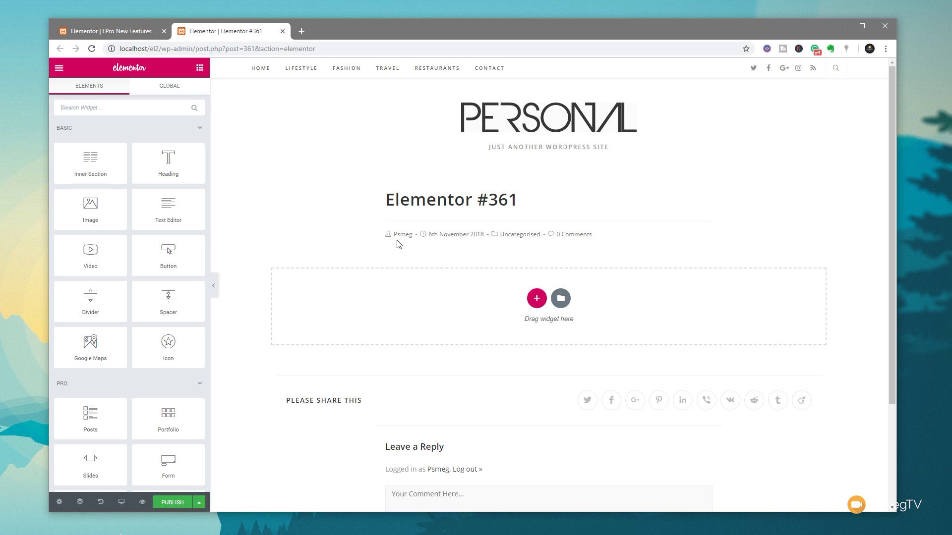
click(282, 31)
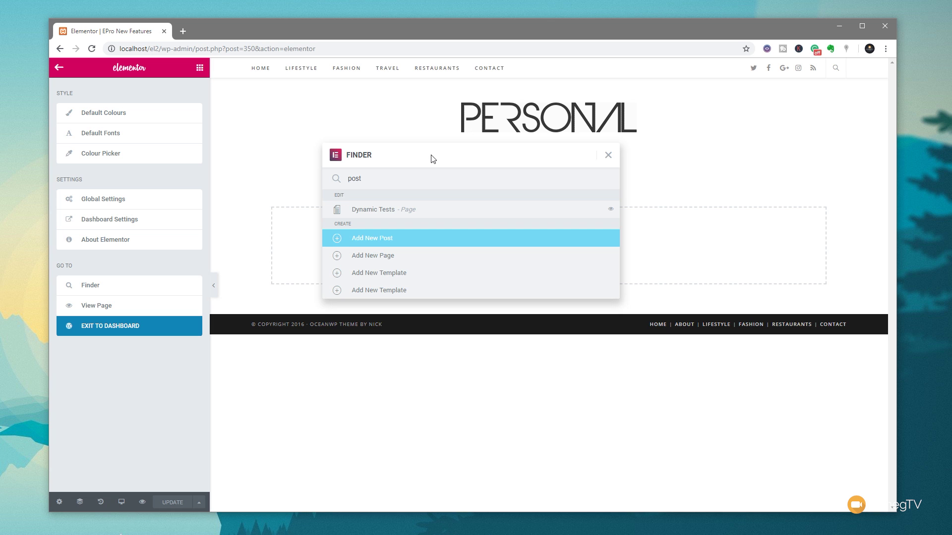
Display Elementor's keyboard shortcuts list with Ctrl+?
key(ctrl+question)
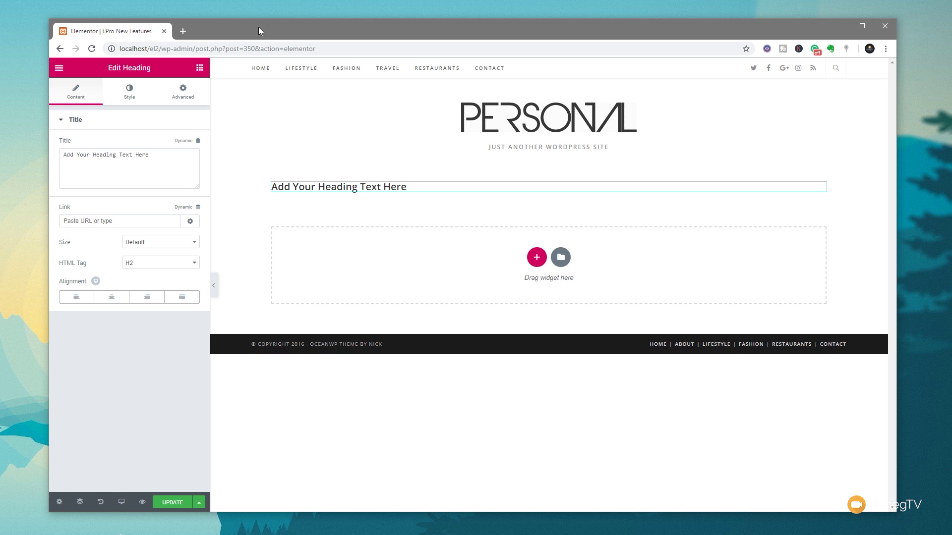
Set the heading's typography font family to Chonburi in the Style settings.
click(130, 93)
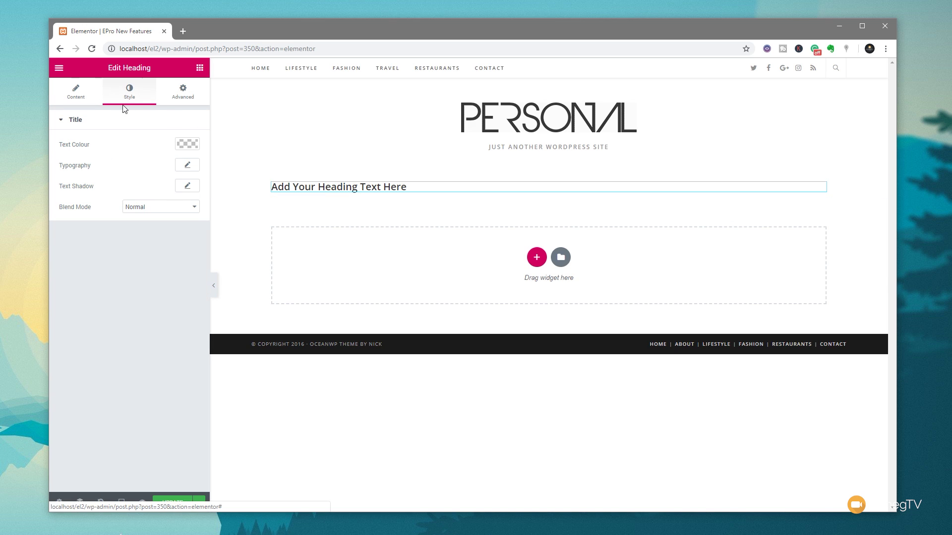
click(188, 167)
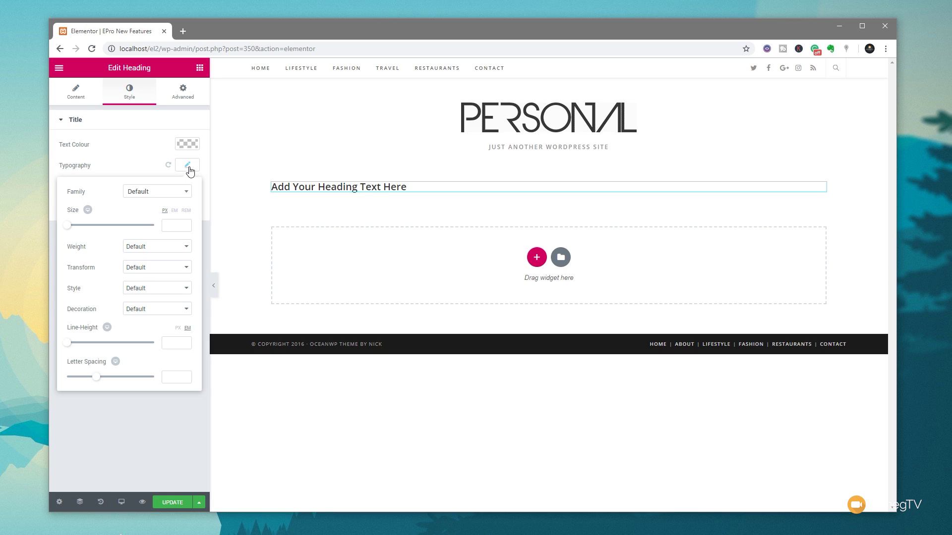
click(168, 194)
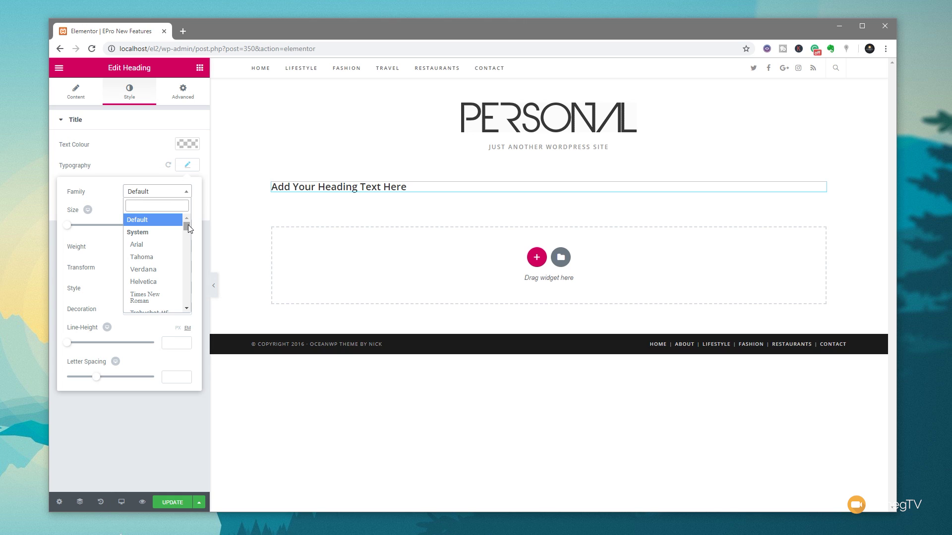
drag(188, 228, 189, 237)
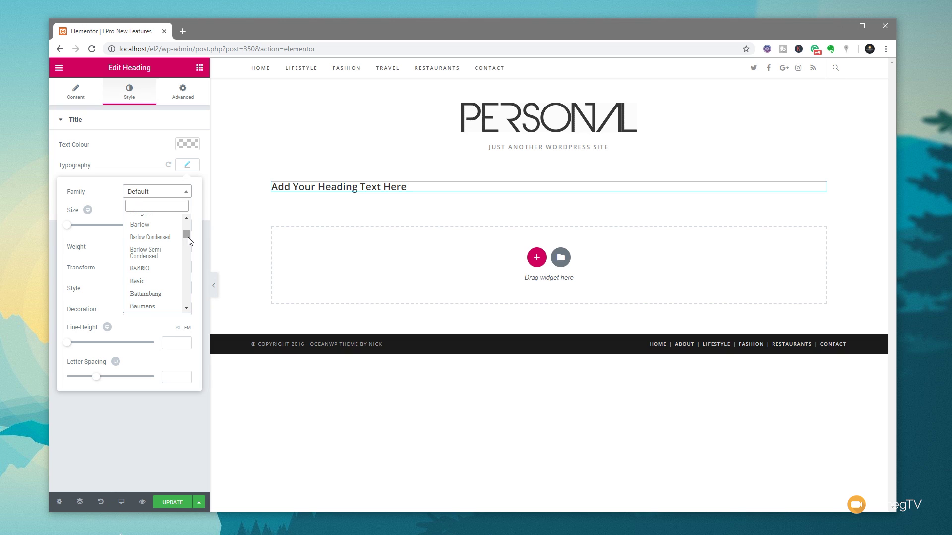
scroll(189, 237, down, 8)
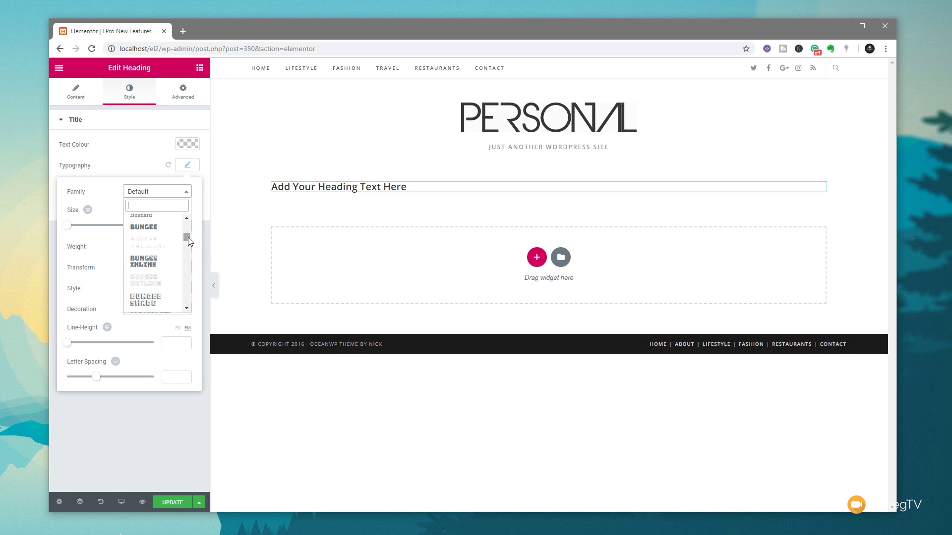
drag(188, 237, 189, 242)
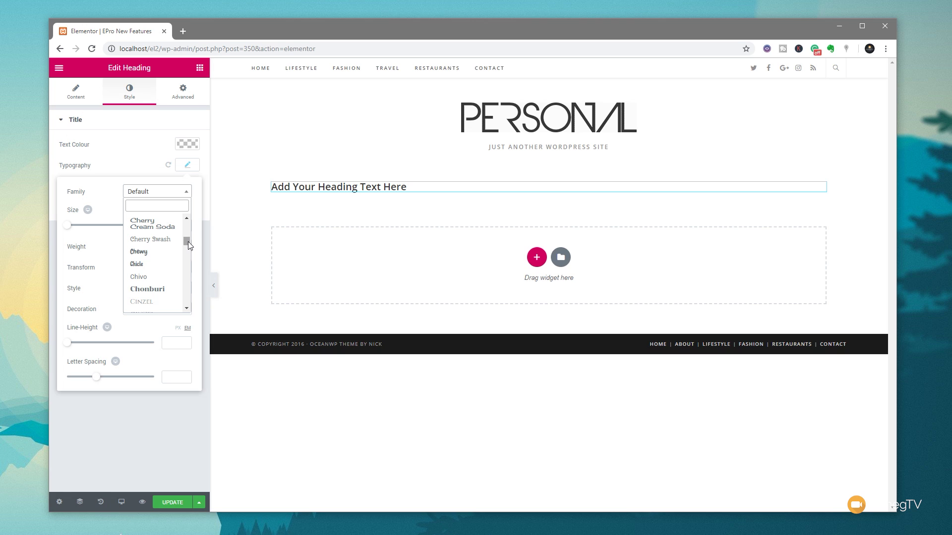
click(166, 289)
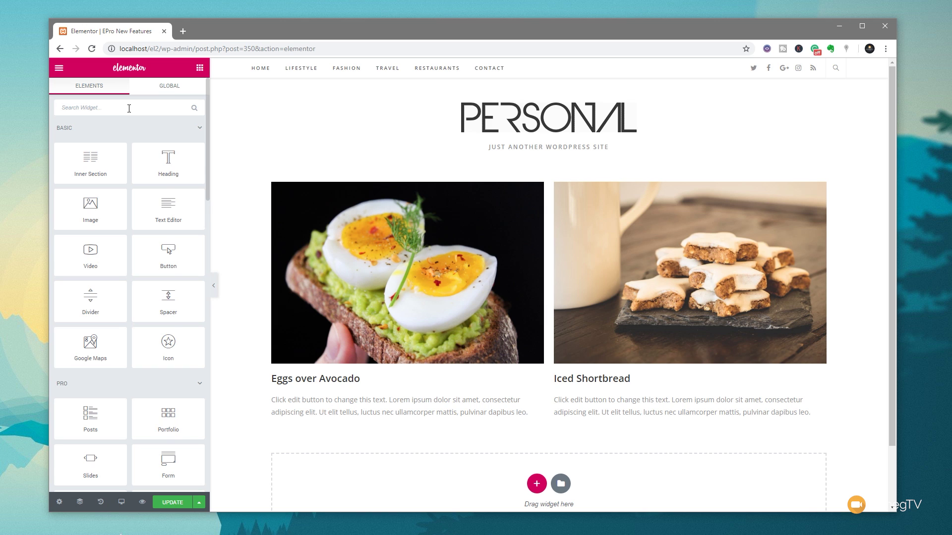
Find the Star Rating widget by searching 'star' and drop it under Eggs over Avocado.
text(star)
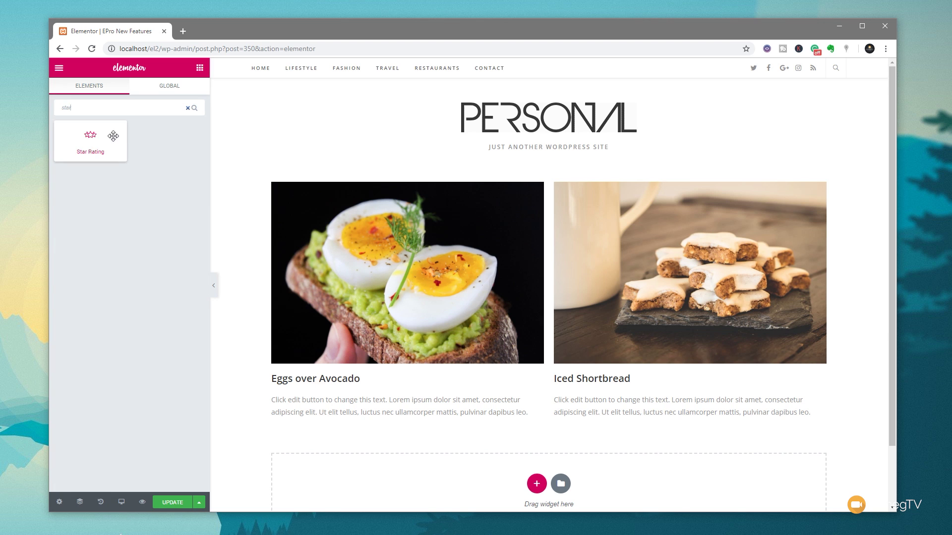
drag(102, 138, 352, 426)
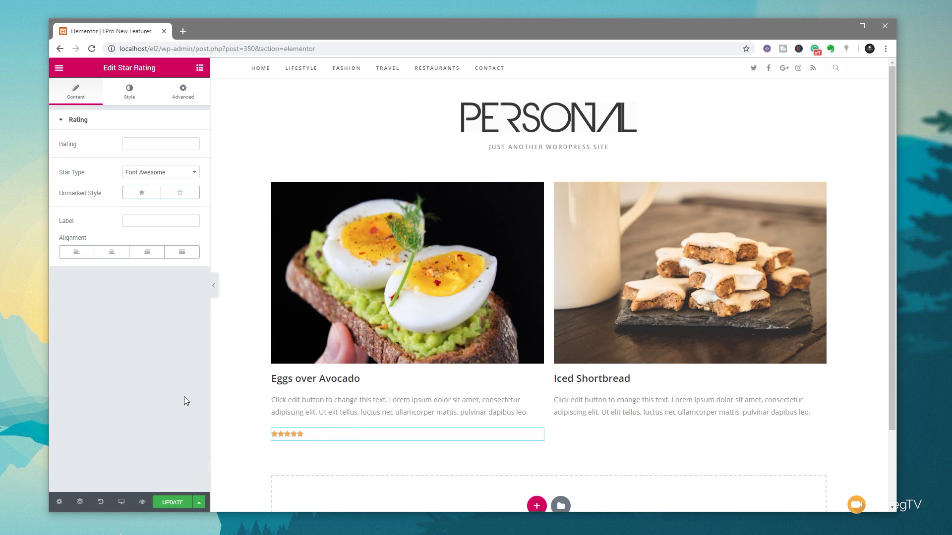
Give the star rating a value of 4, Font Awesome stars, and the label 'Rating:'.
click(149, 143)
text(4)
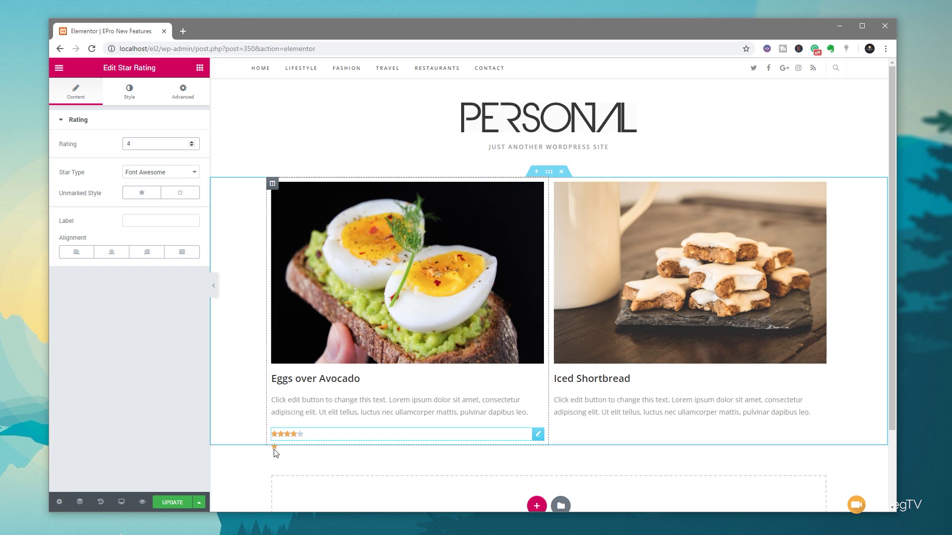
click(155, 174)
click(157, 333)
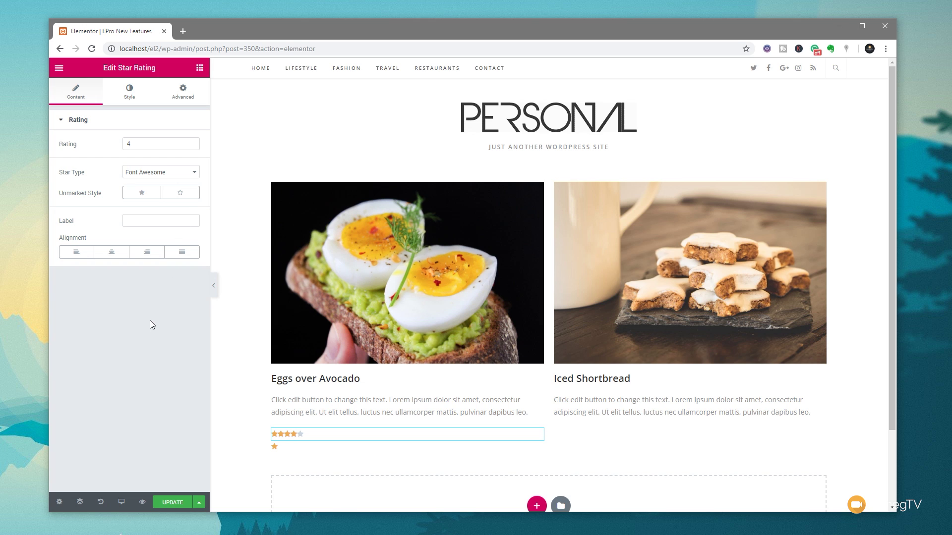
click(134, 219)
text(Rating:)
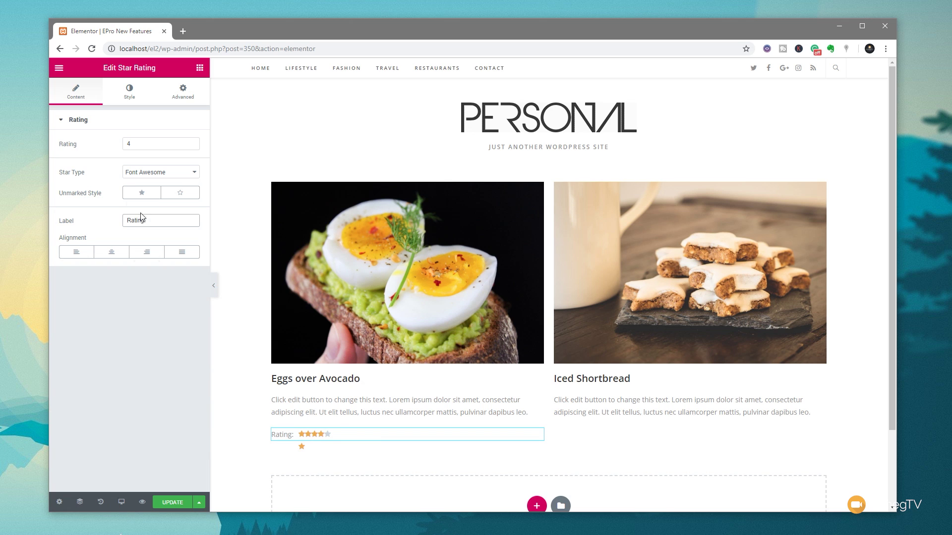
click(128, 93)
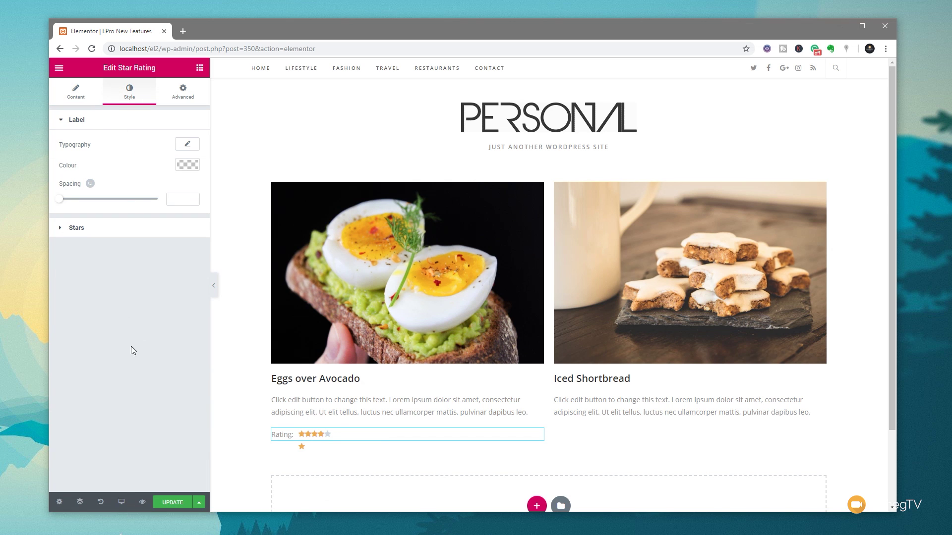
Style the stars at size 20, spacing 10, light blue filled and #54595f dark grey unmarked.
click(75, 228)
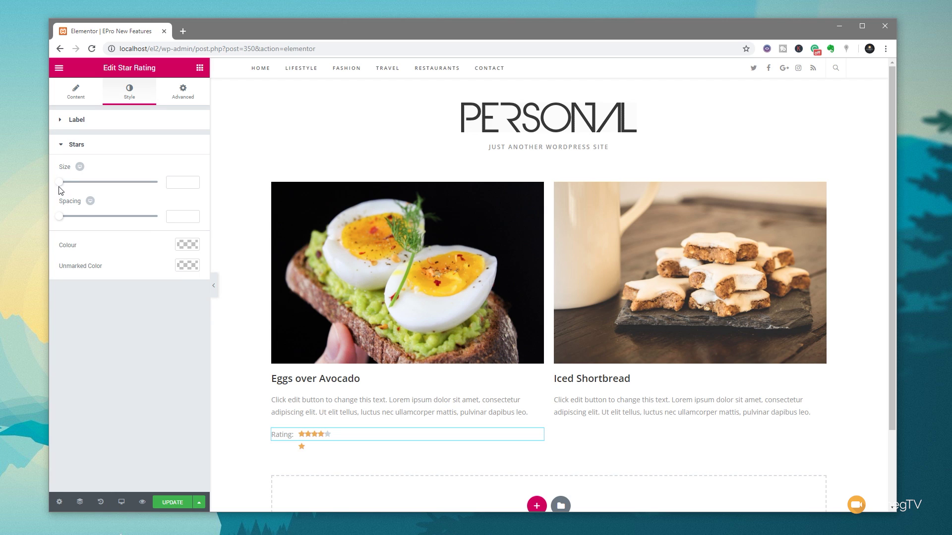
drag(59, 182, 82, 214)
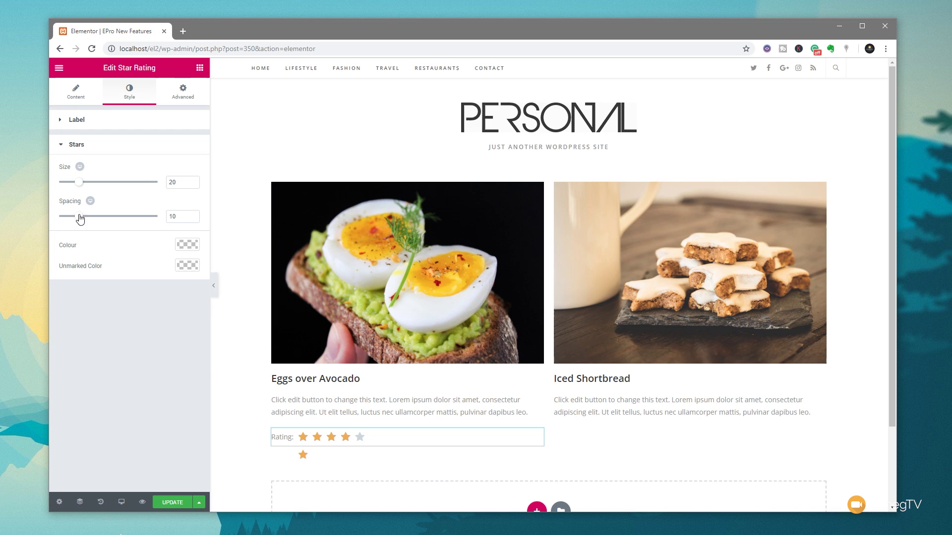
click(189, 248)
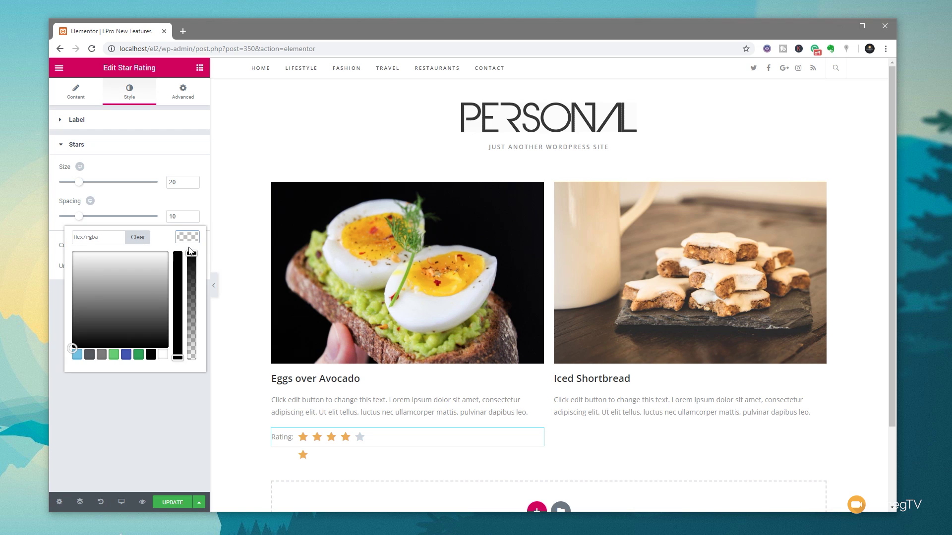
click(77, 356)
click(111, 405)
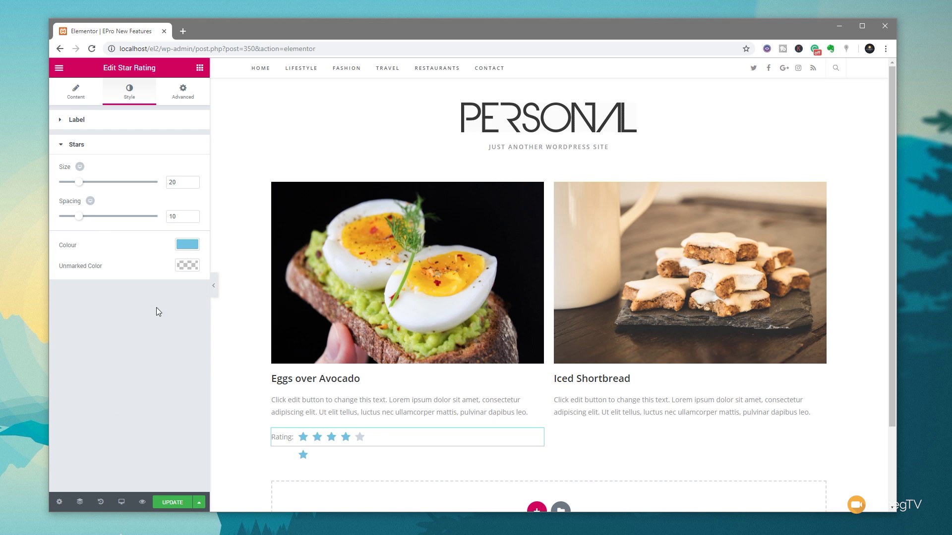
click(187, 265)
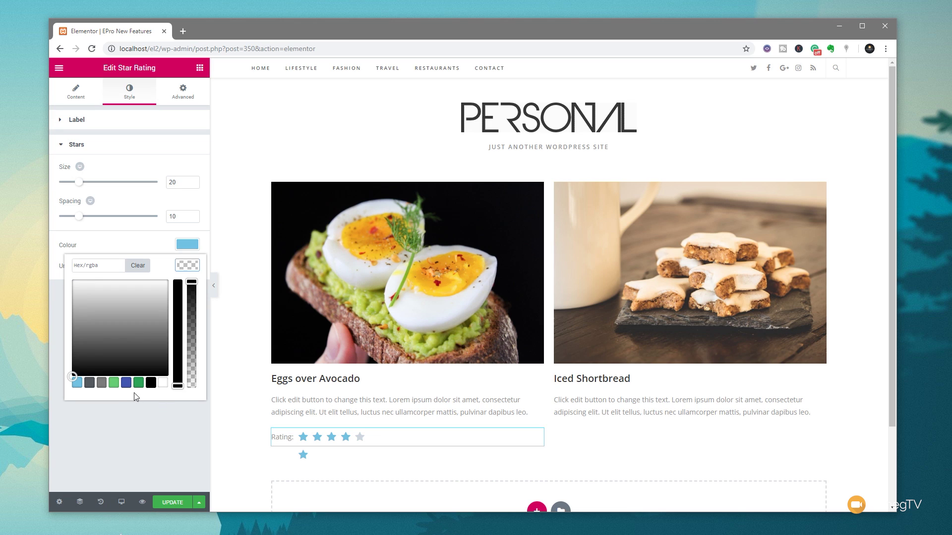
click(90, 383)
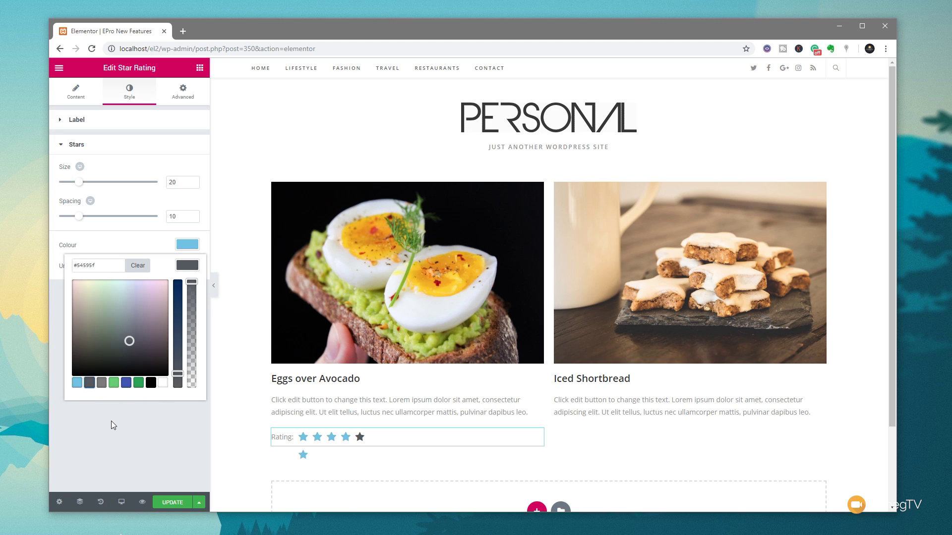
click(111, 421)
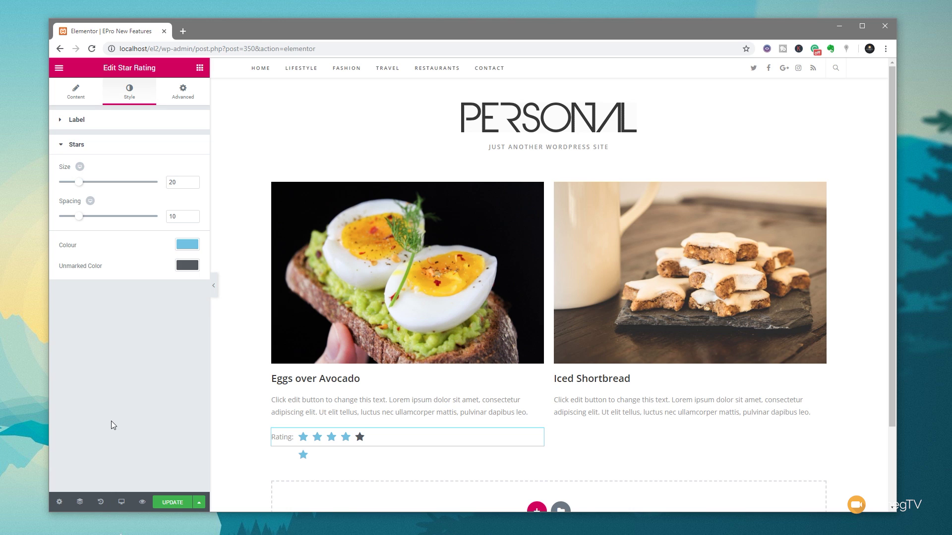
Save the page changes and open a live preview of the page in a new tab.
click(171, 503)
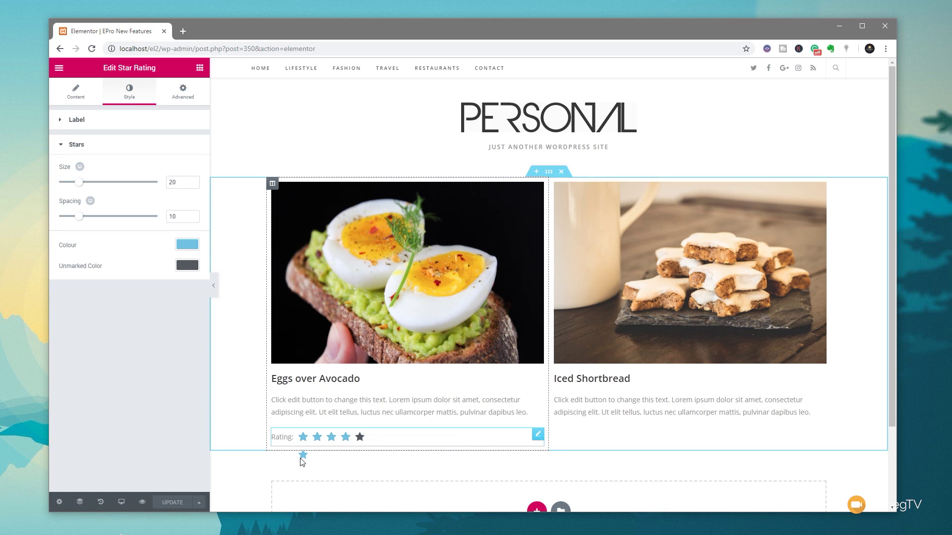
click(142, 502)
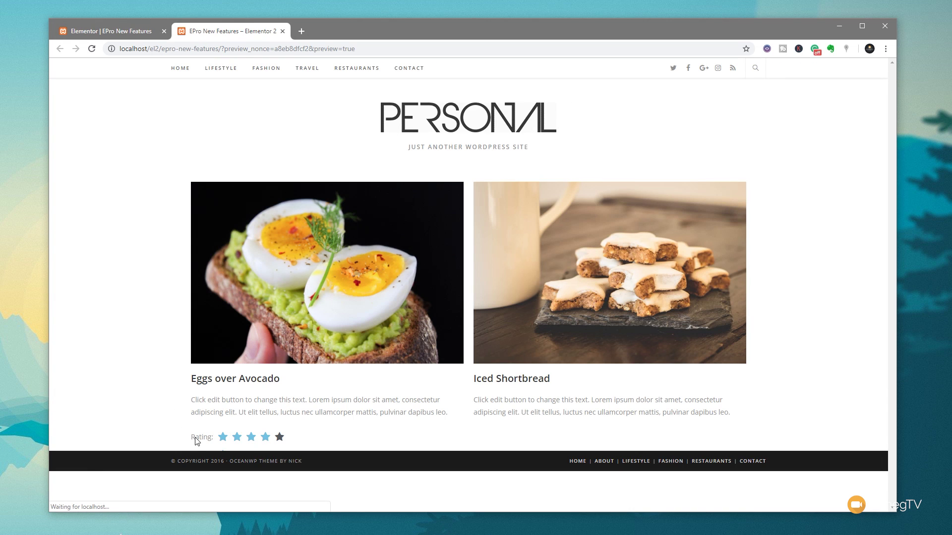